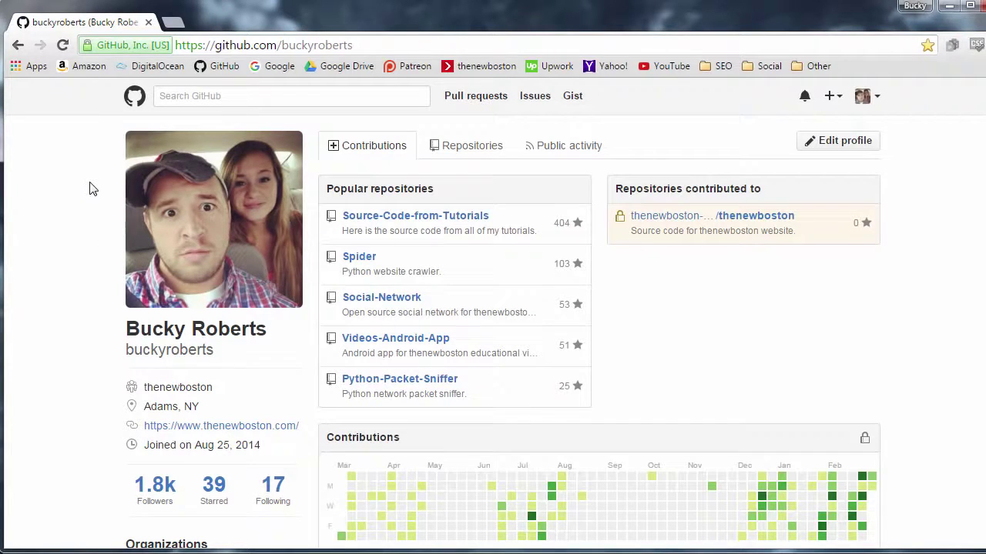
- Open the form for creating a new organization and review its name, billing email and plan options
click(832, 103)
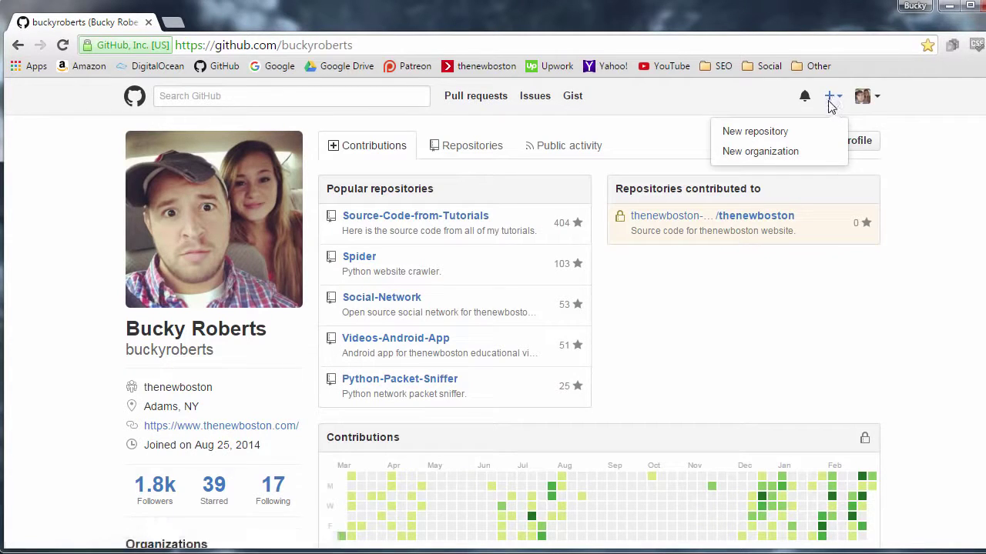
click(764, 157)
scroll(161, 255, down, 2)
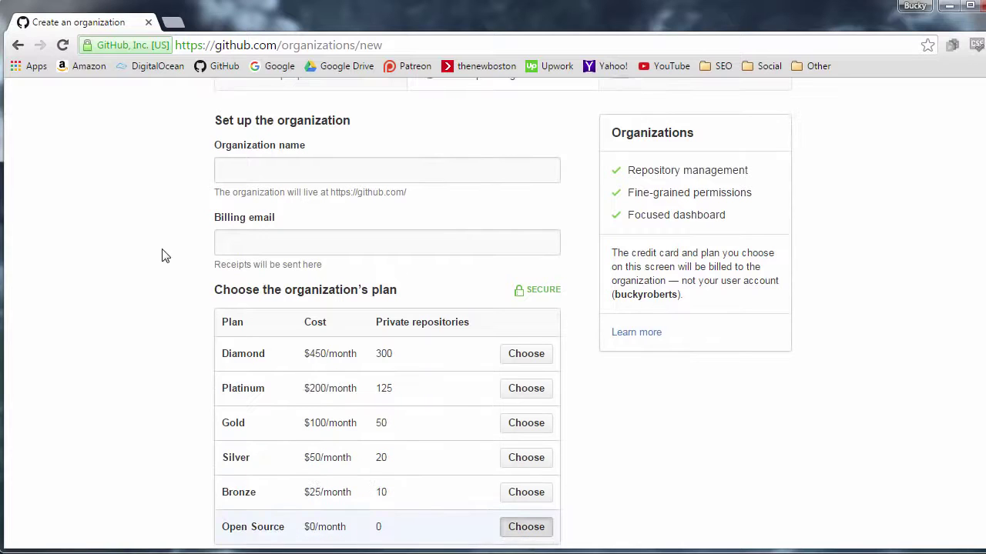
click(293, 166)
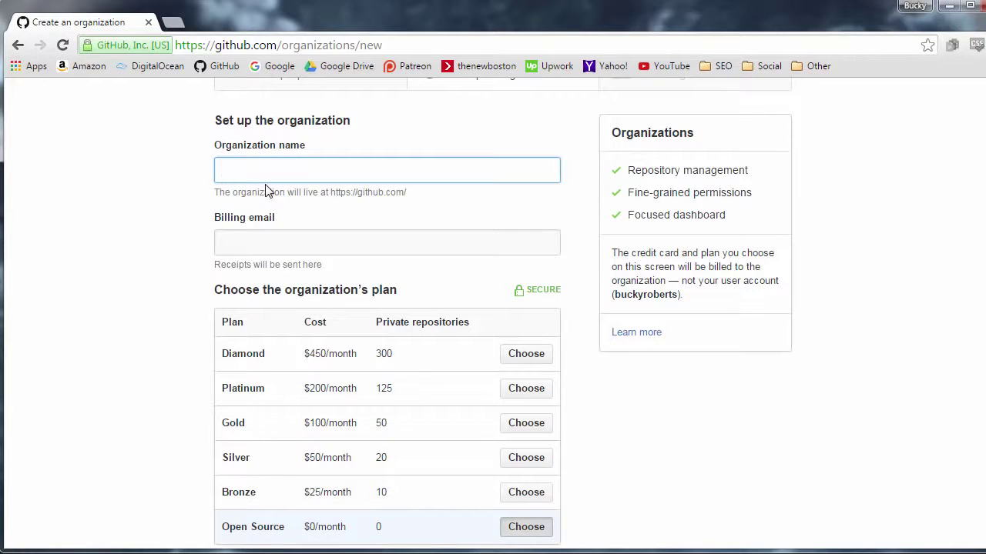
scroll(192, 211, down, 2)
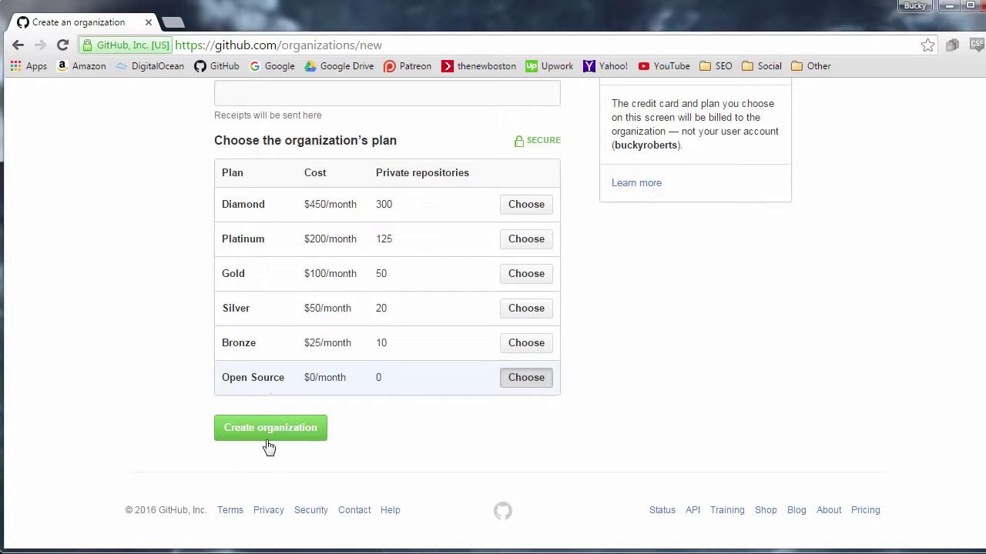
scroll(315, 365, up, 1)
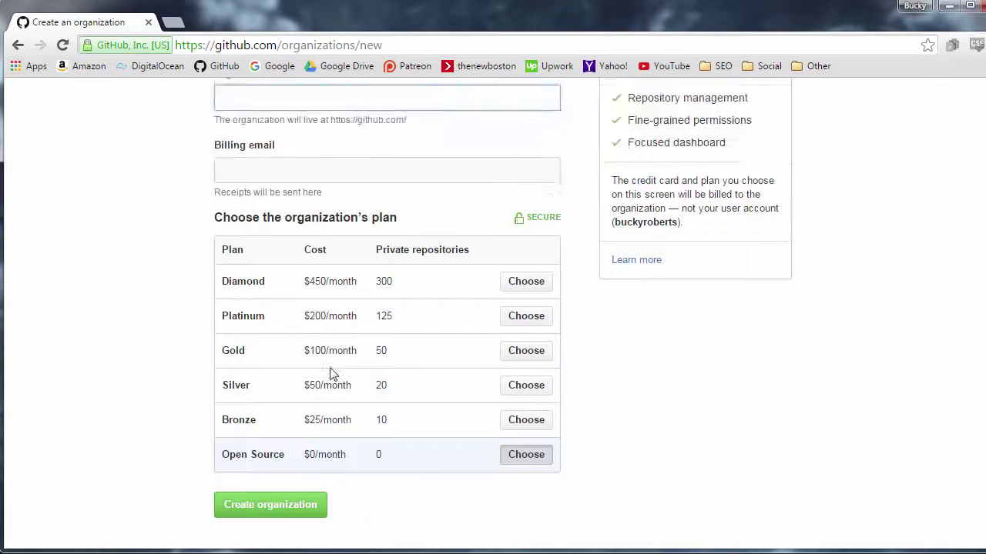
scroll(331, 373, up, 3)
- Return to the personal GitHub profile and open the thenewboston-developers organization from it
click(224, 67)
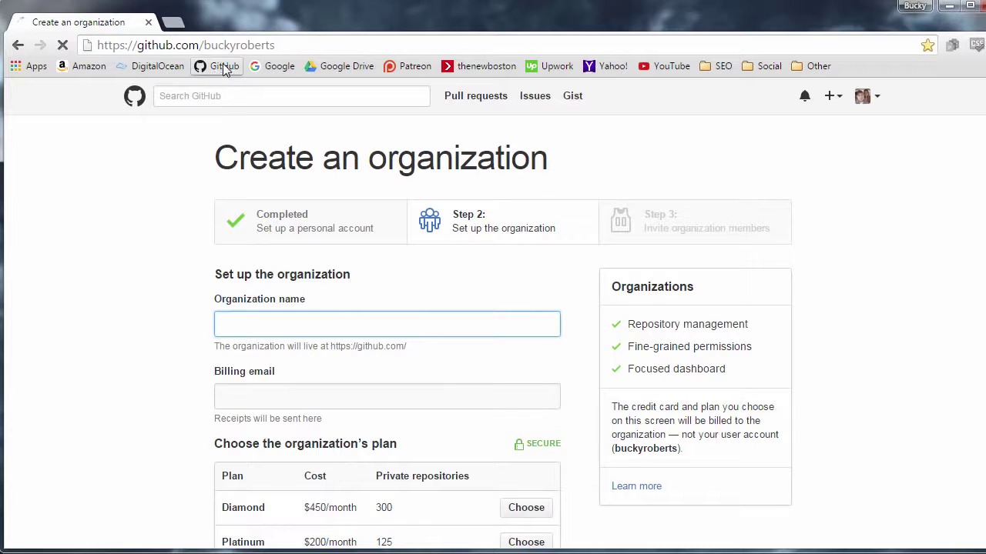
scroll(100, 220, down, 3)
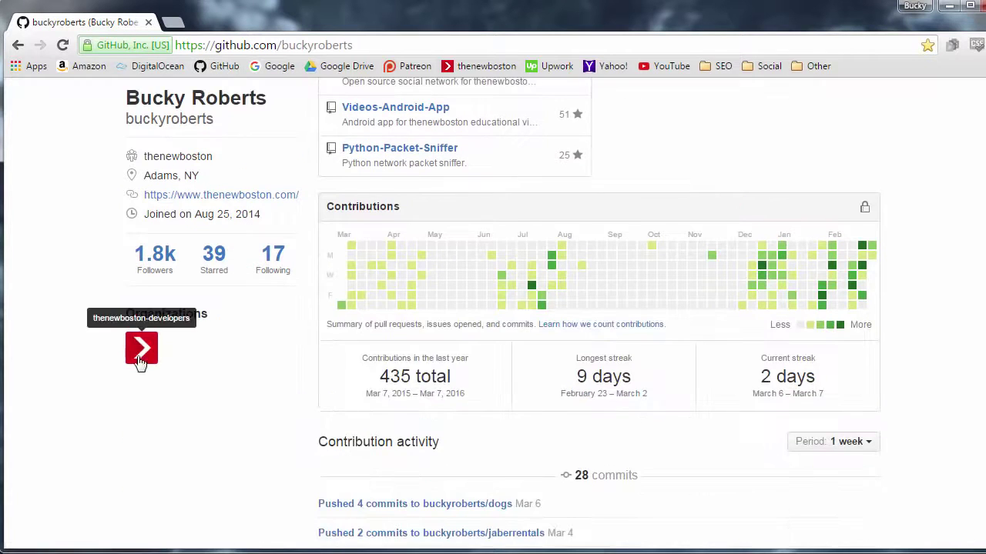
scroll(110, 243, up, 3)
scroll(120, 258, down, 1)
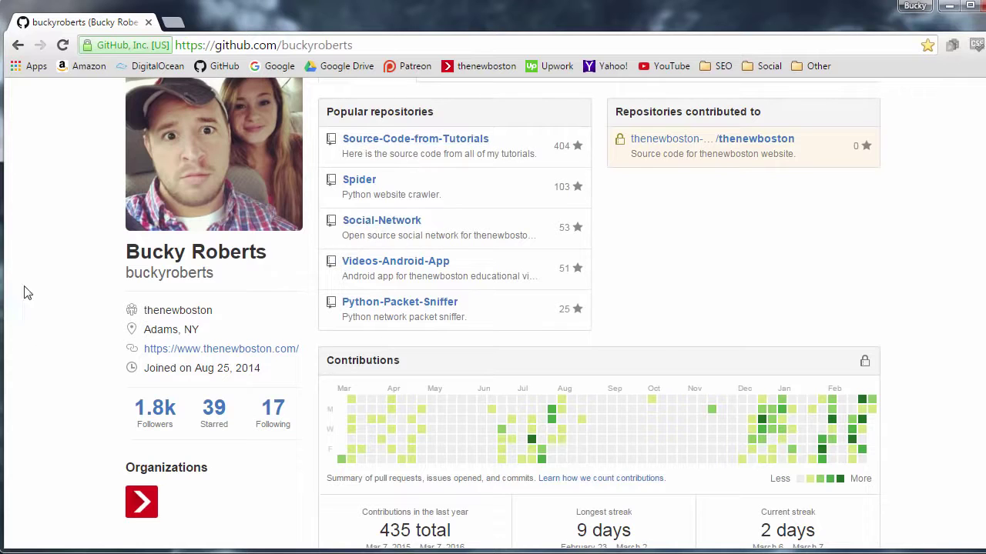
scroll(27, 292, down, 3)
click(139, 348)
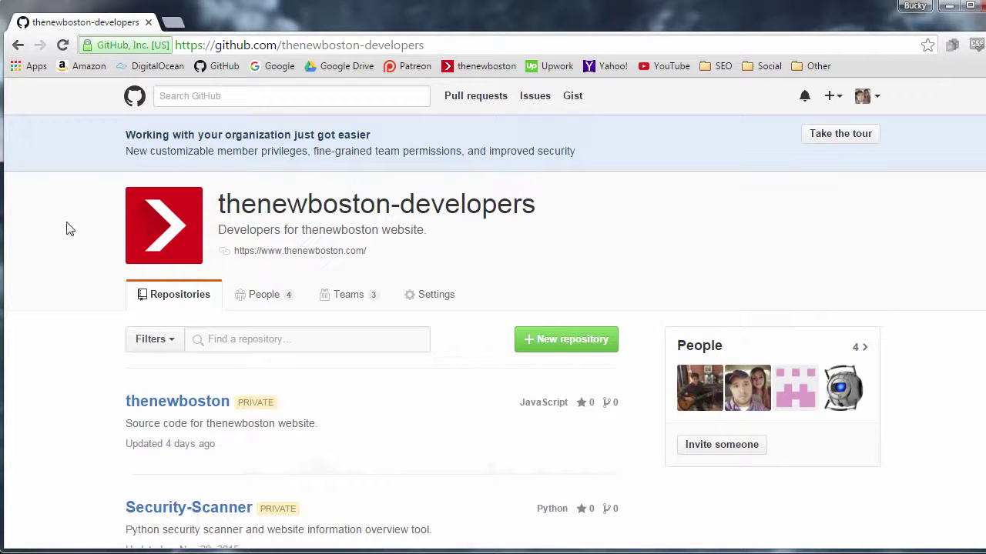
- Compare the personal profile, opened in a separate browser tab, with the thenewboston-developers organization page, and close the profile
click(174, 23)
click(218, 68)
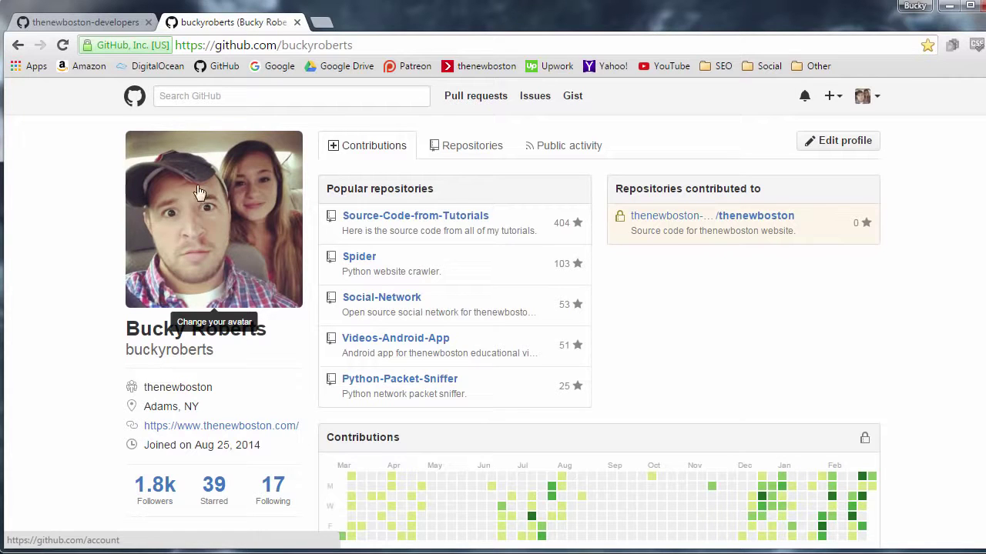
click(77, 22)
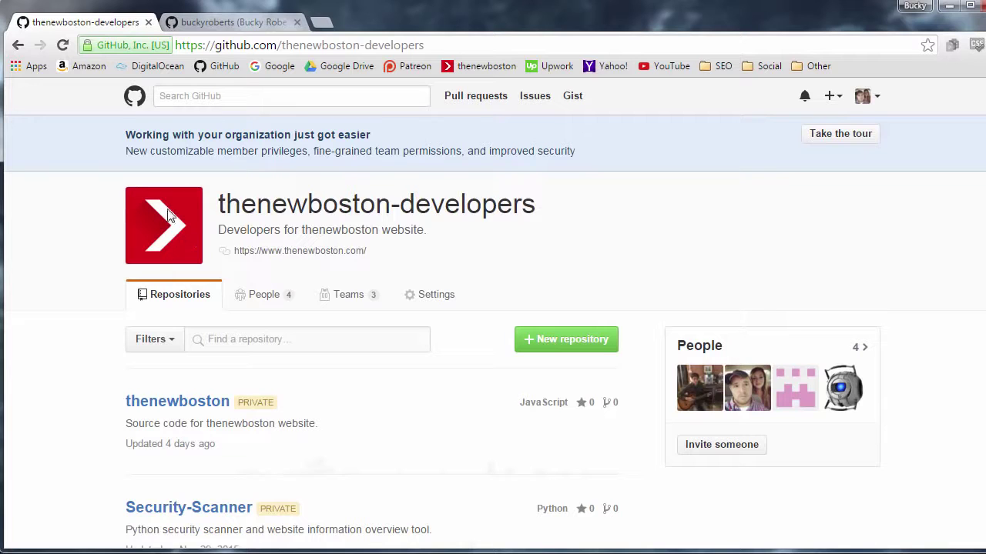
click(228, 24)
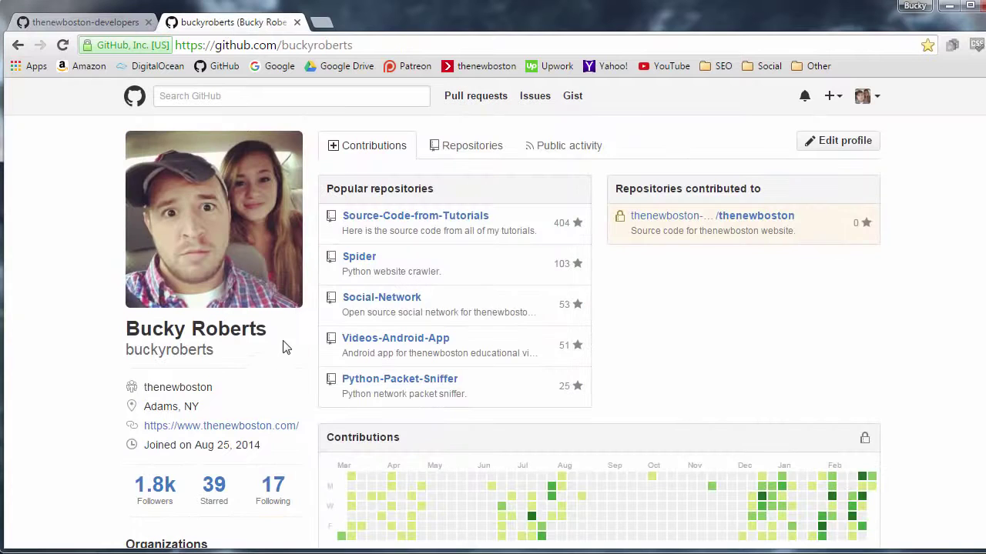
drag(282, 346, 123, 329)
click(79, 23)
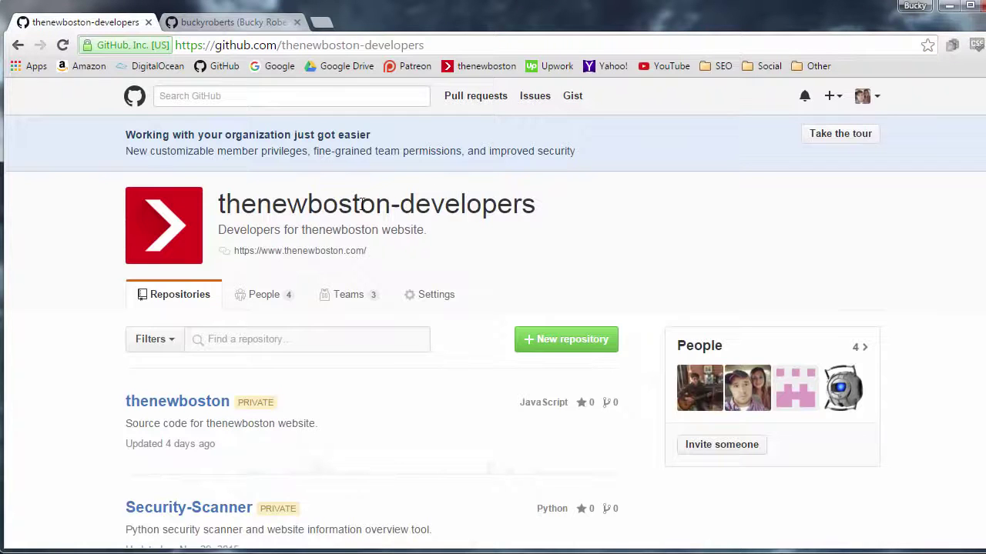
drag(218, 204, 508, 206)
click(496, 201)
click(228, 26)
click(297, 22)
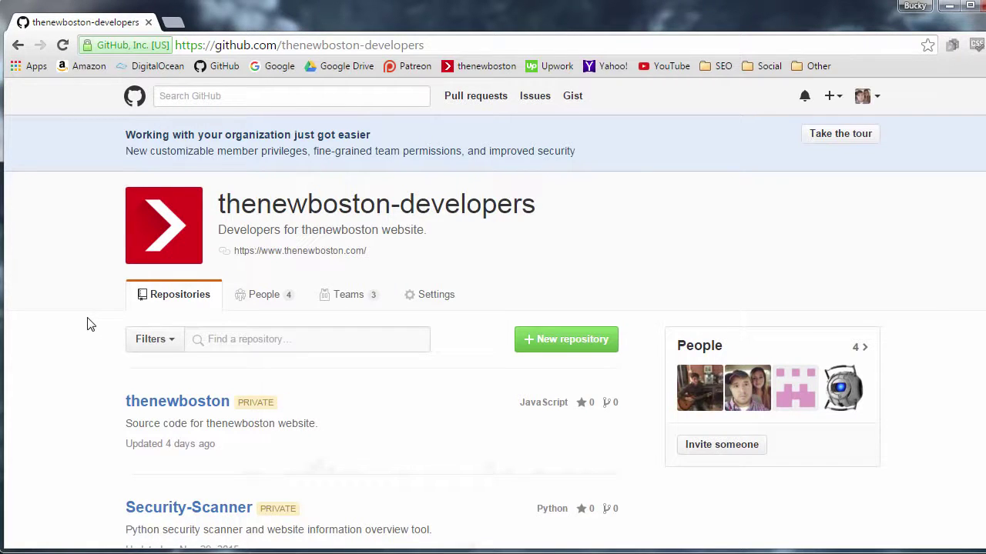
- Open the organization's member invitation form, search for users matching "domini", and clear the search without inviting anyone
click(261, 296)
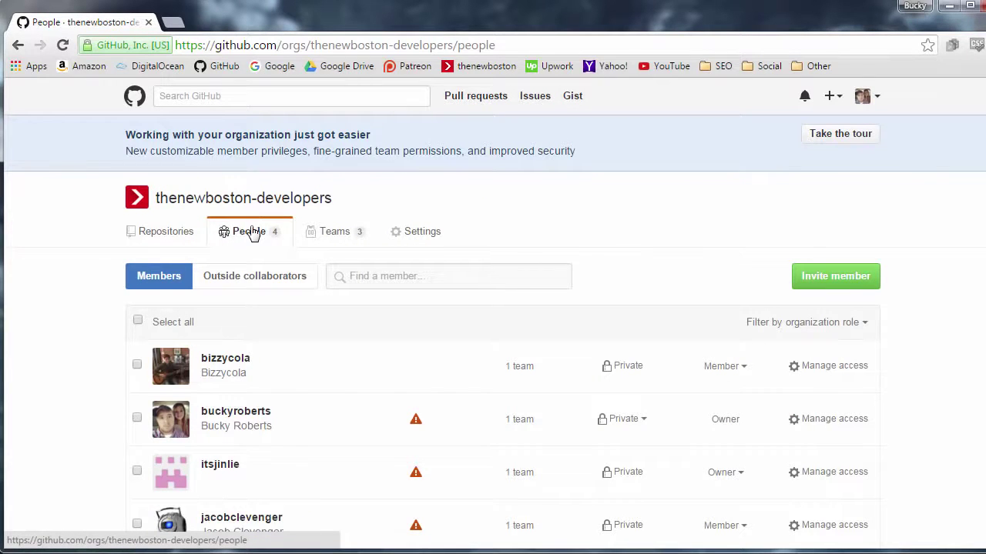
click(825, 277)
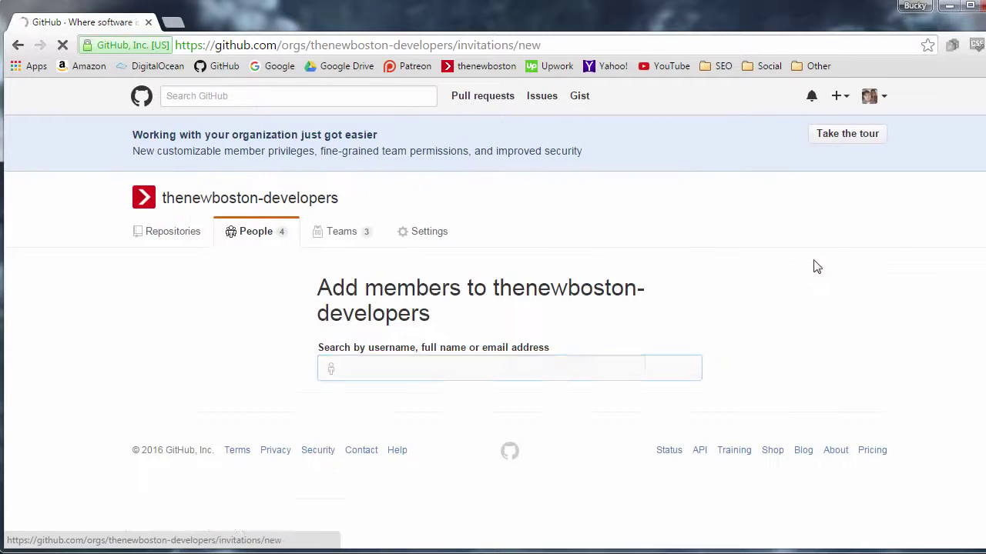
text(dom)
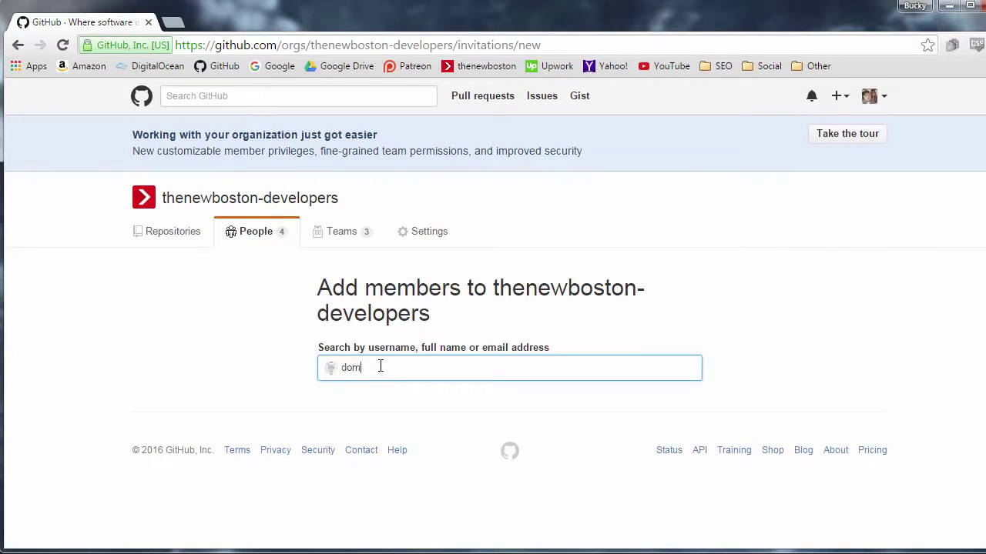
text(ini)
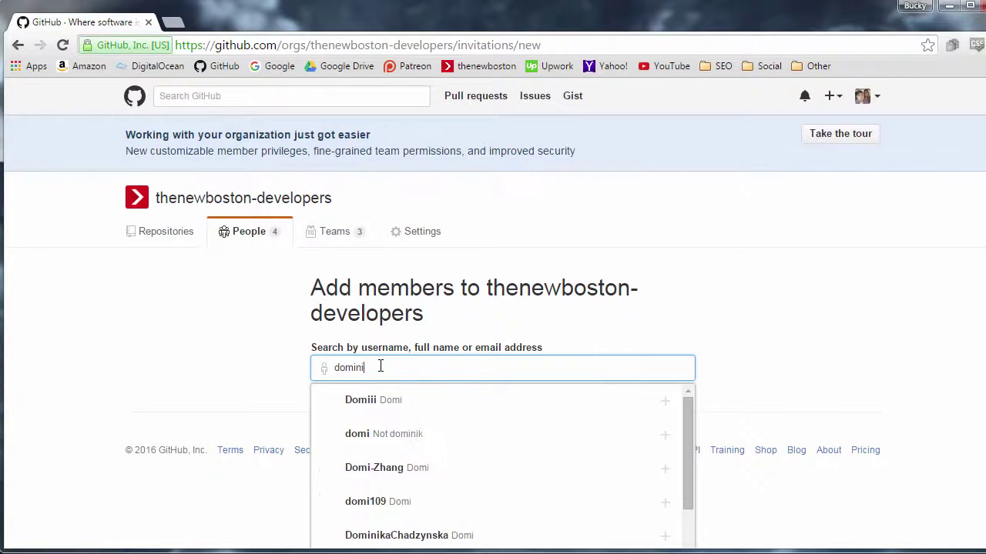
scroll(398, 408, down, 3)
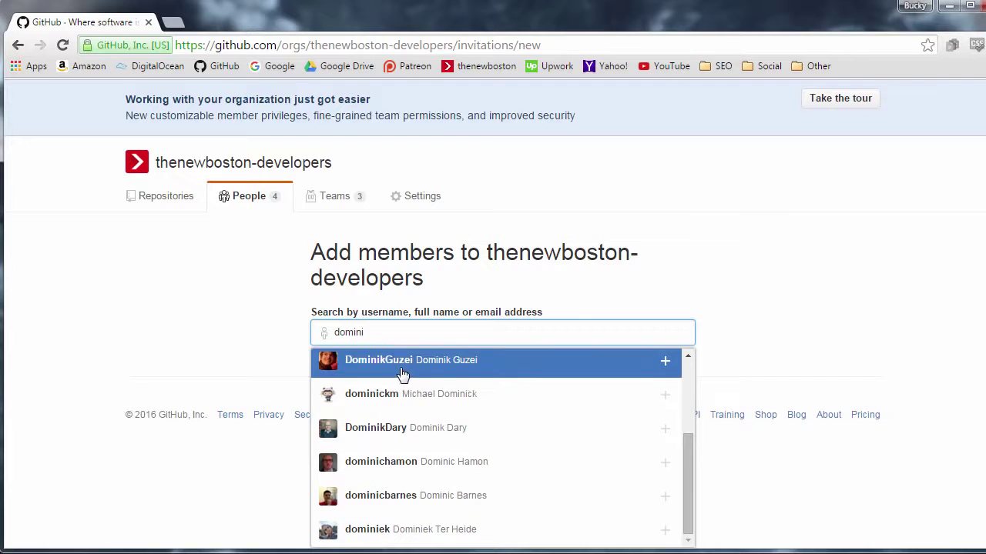
click(216, 312)
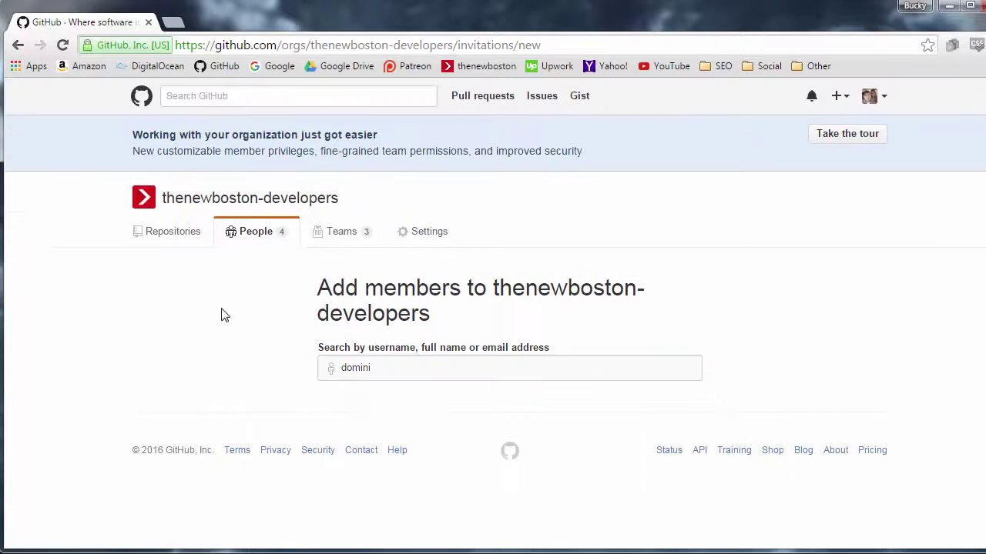
double_click(397, 364)
key(BackSpace)
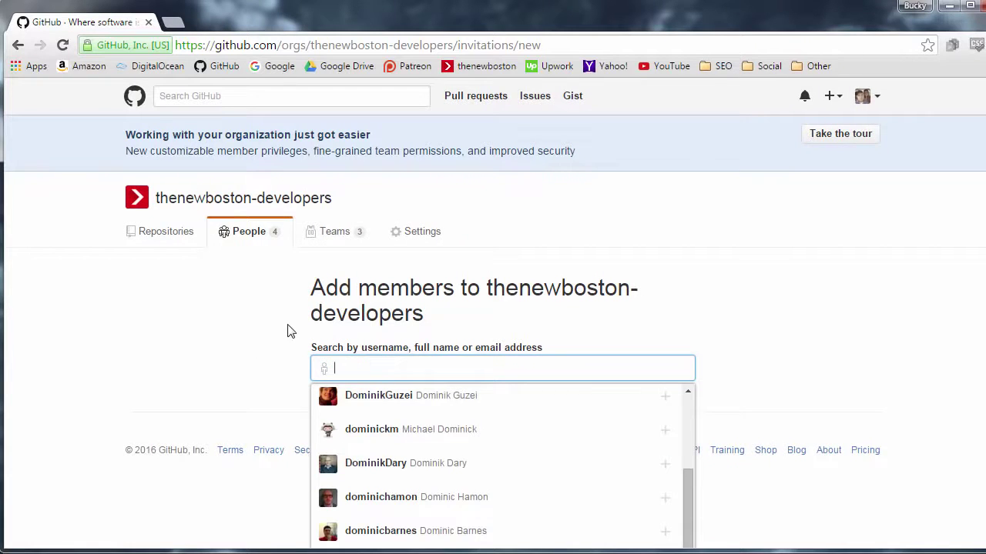
click(142, 324)
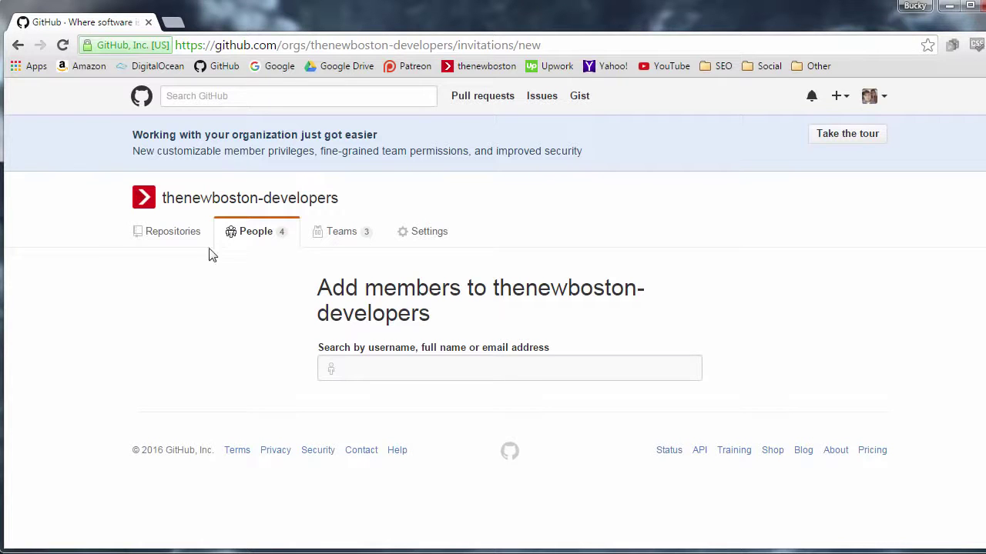
- Return to the organization's member list and examine the role options for the first listed member without changing the role
click(260, 235)
scroll(108, 308, down, 1)
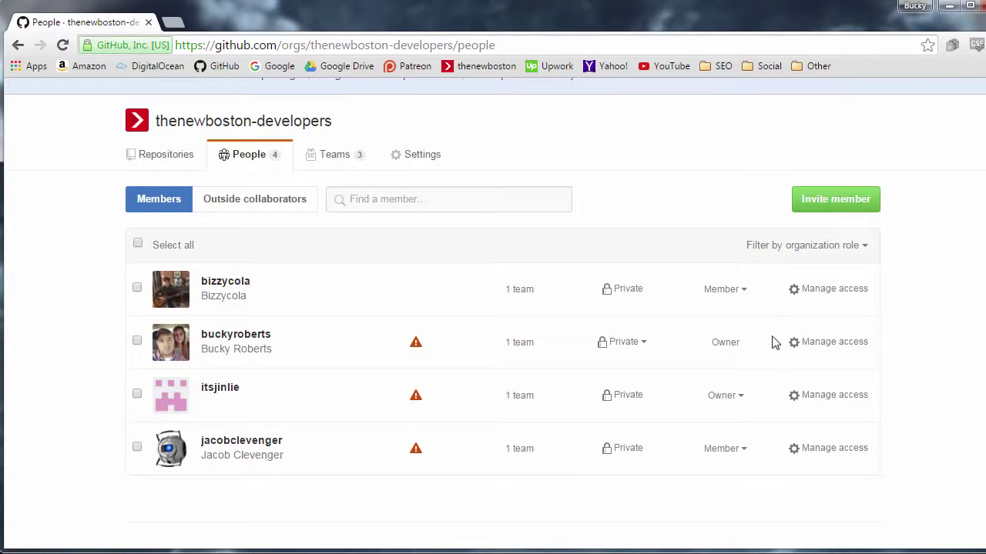
click(744, 291)
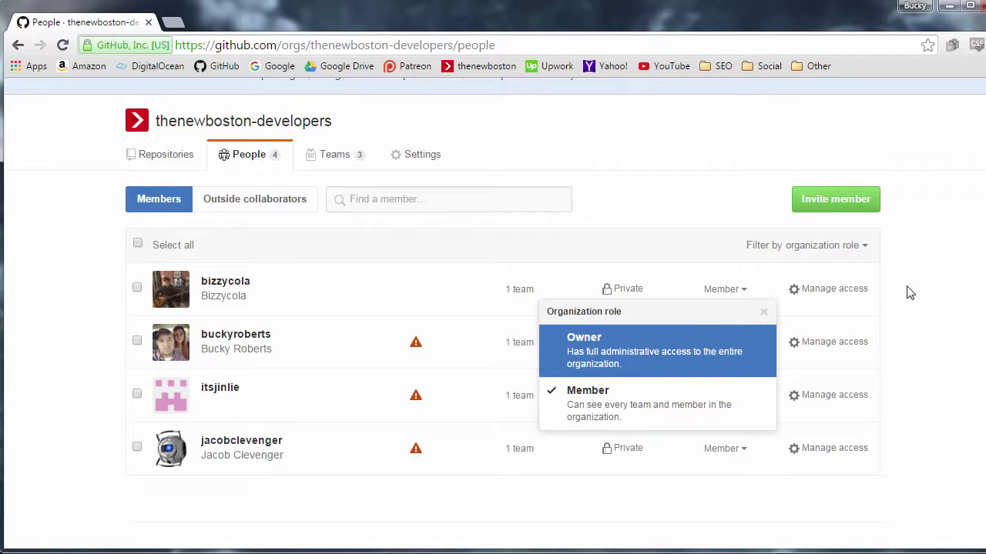
click(936, 286)
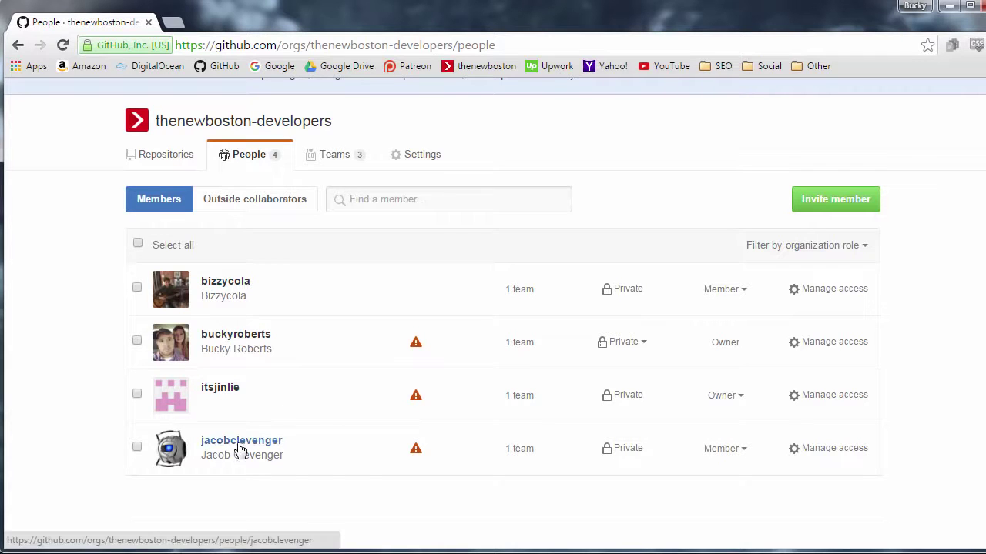
click(735, 292)
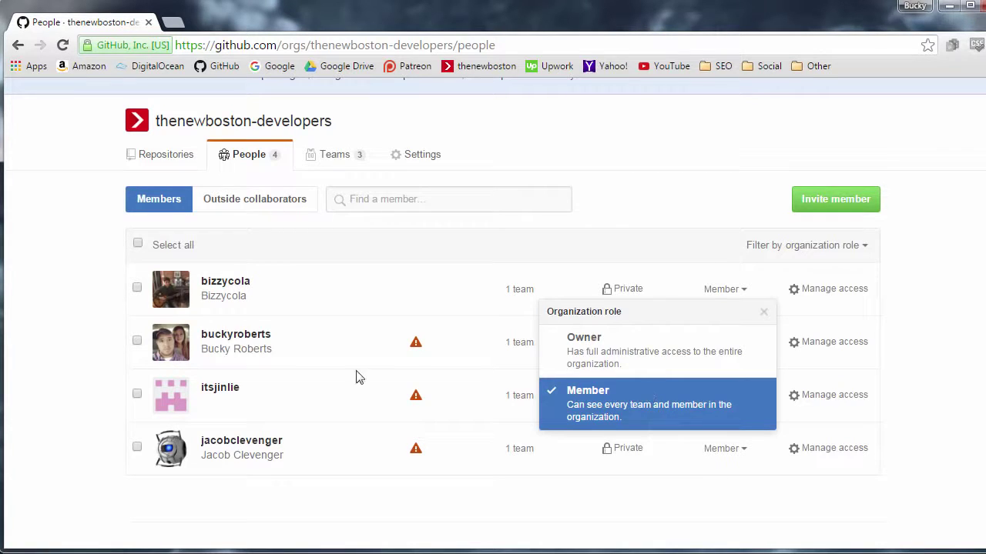
click(65, 315)
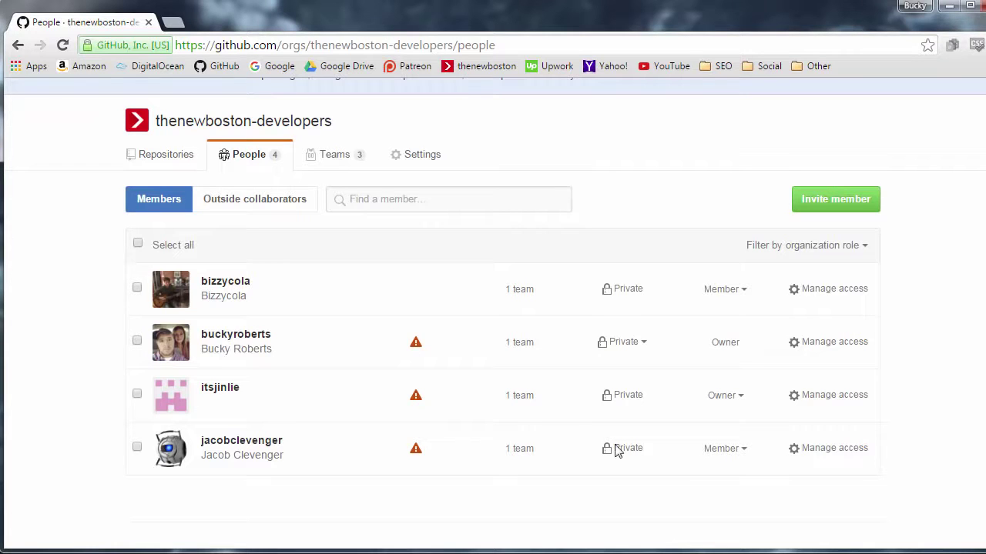
- Review the organization's teams alongside its member list, ending on the teams overview
click(332, 156)
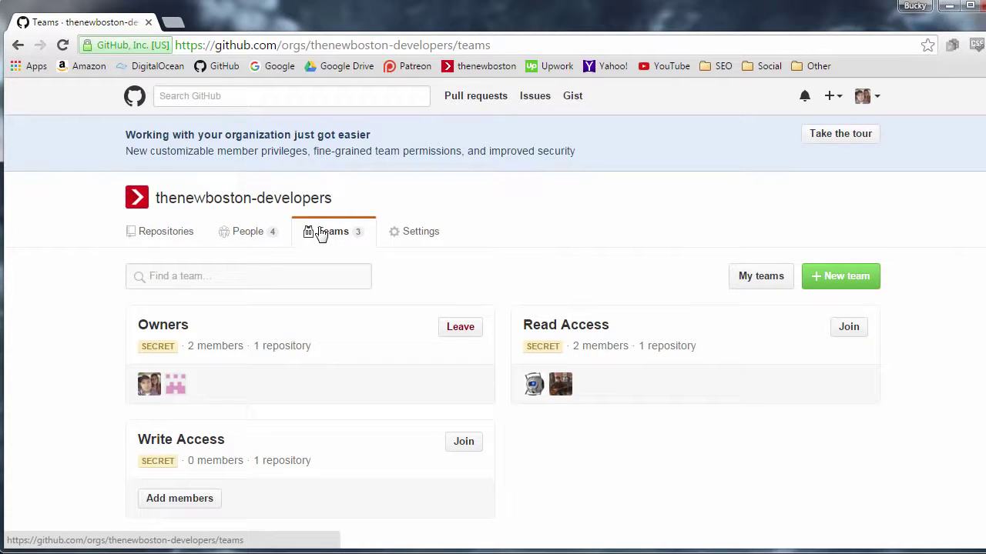
click(245, 231)
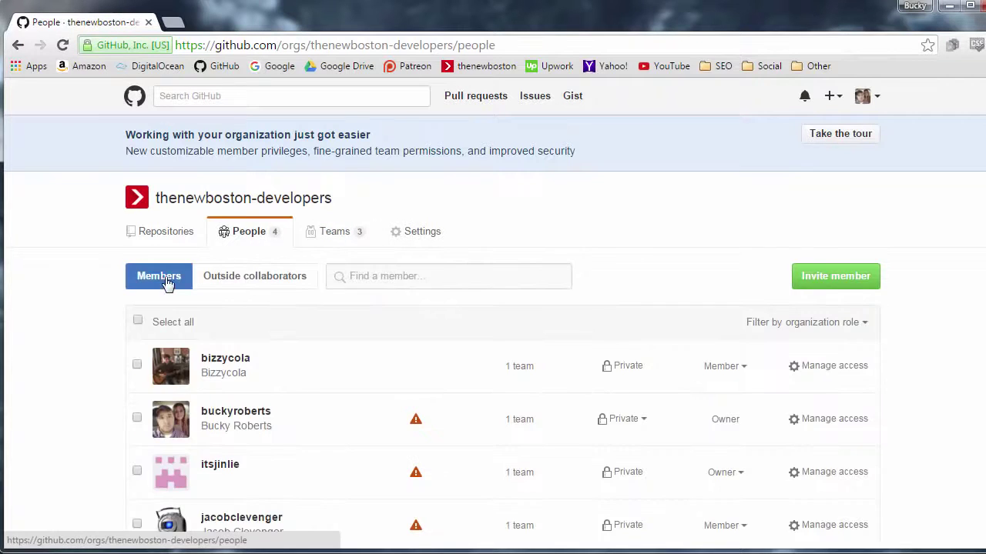
scroll(75, 284, down, 2)
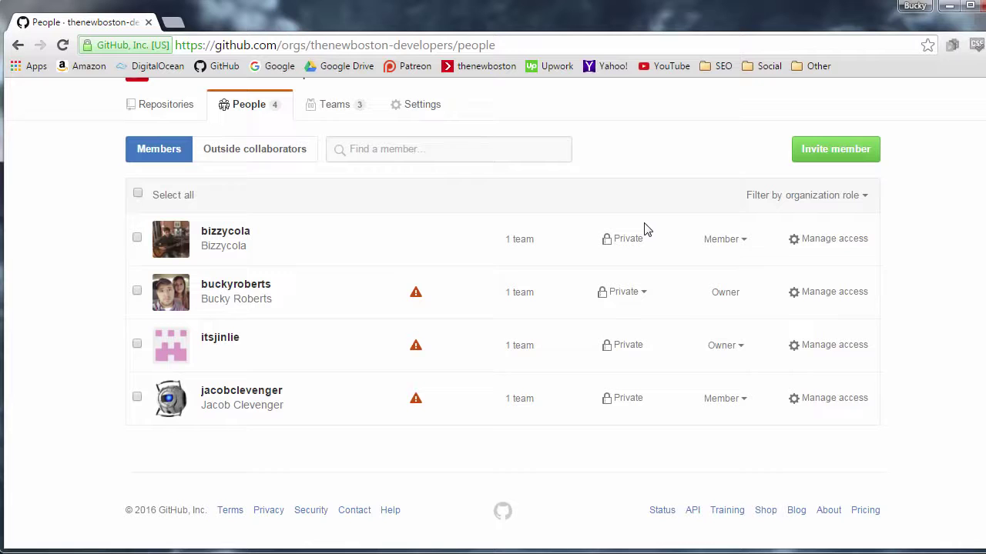
click(333, 101)
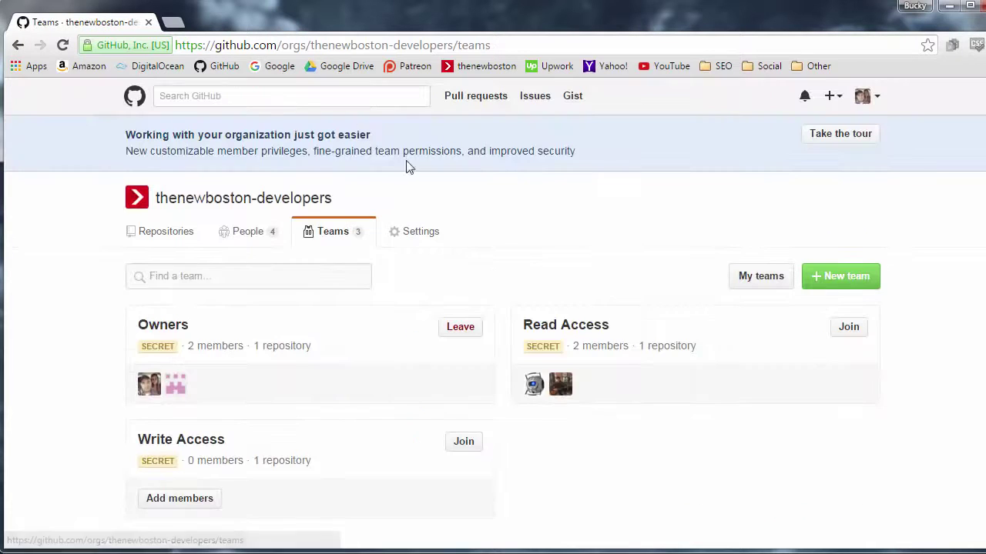
scroll(496, 309, down, 1)
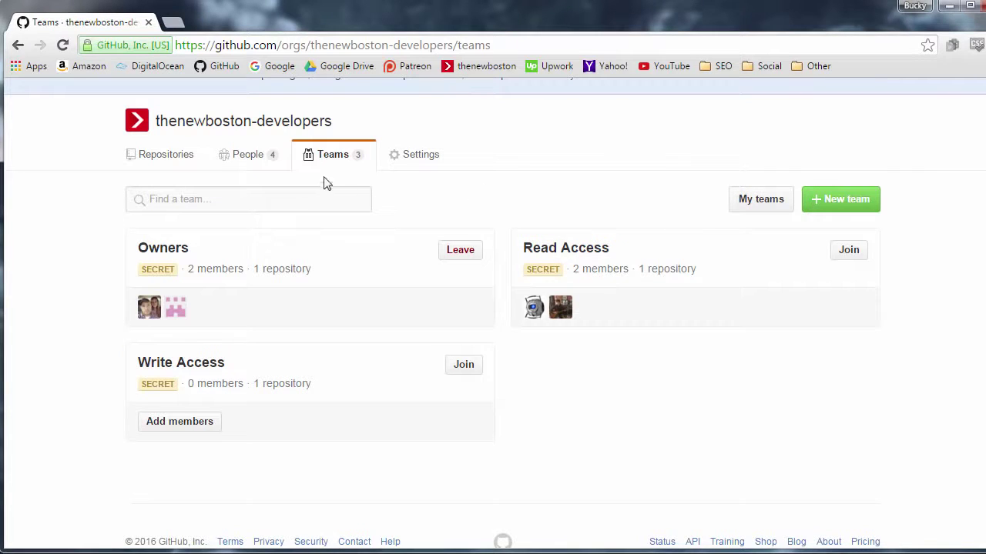
- Fill in a new team form with the name "Team Bacon" and the description "Team is for SEO and Marketing"
click(851, 199)
scroll(246, 315, down, 2)
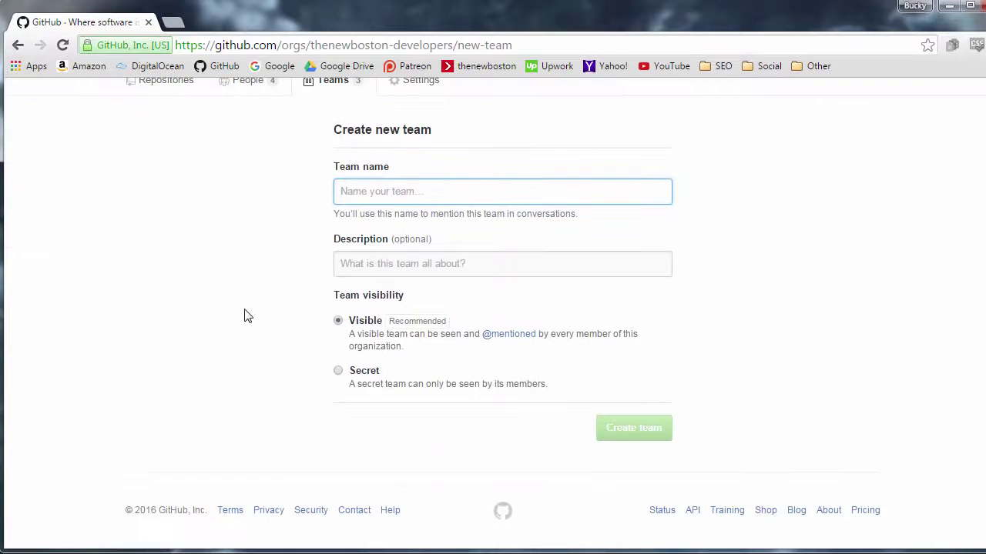
text(Team Bacon)
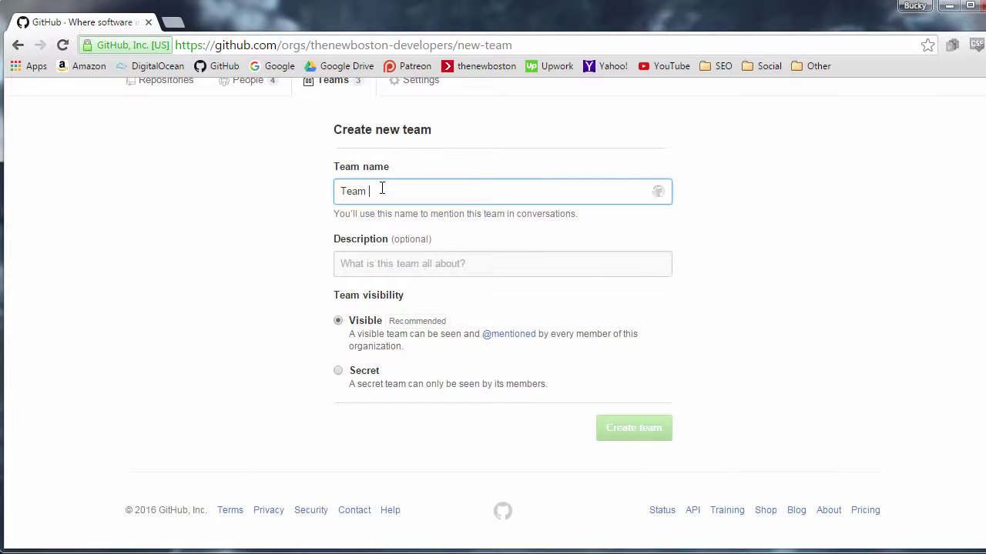
click(385, 281)
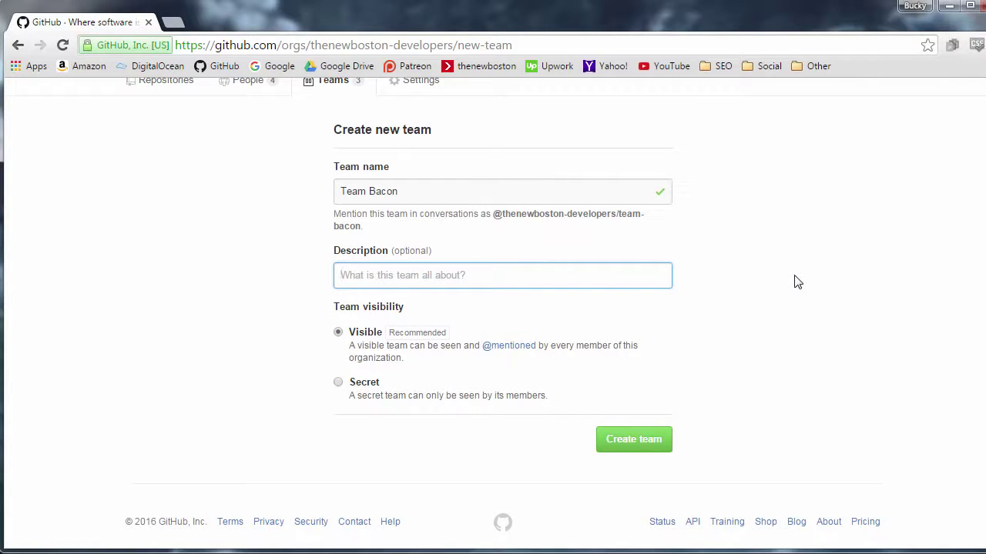
text(Team i)
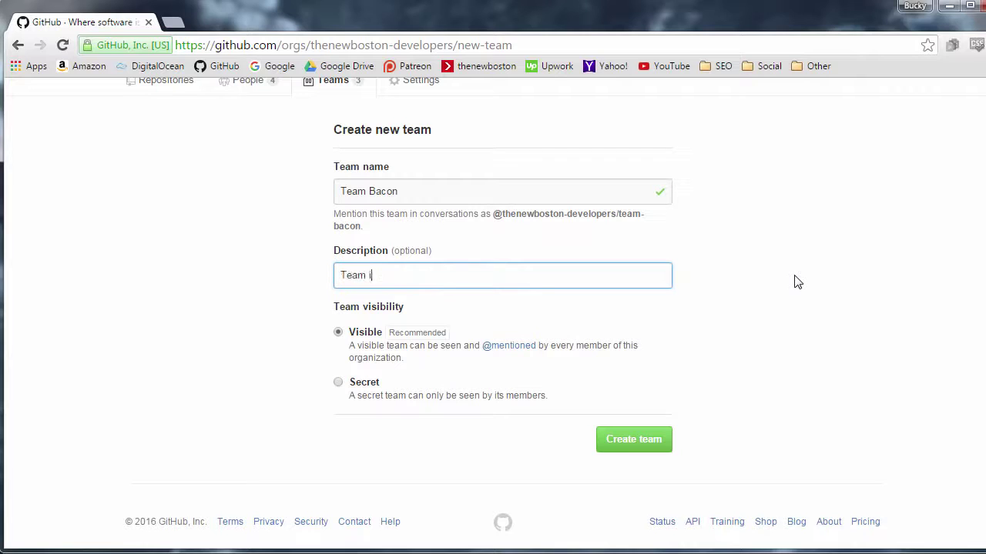
text(s for SEO and Marketing)
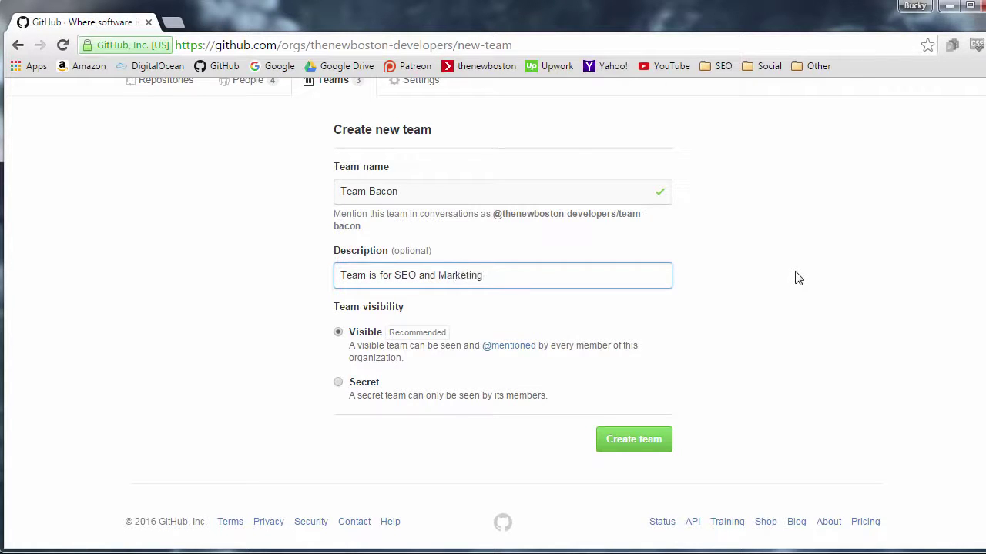
click(795, 265)
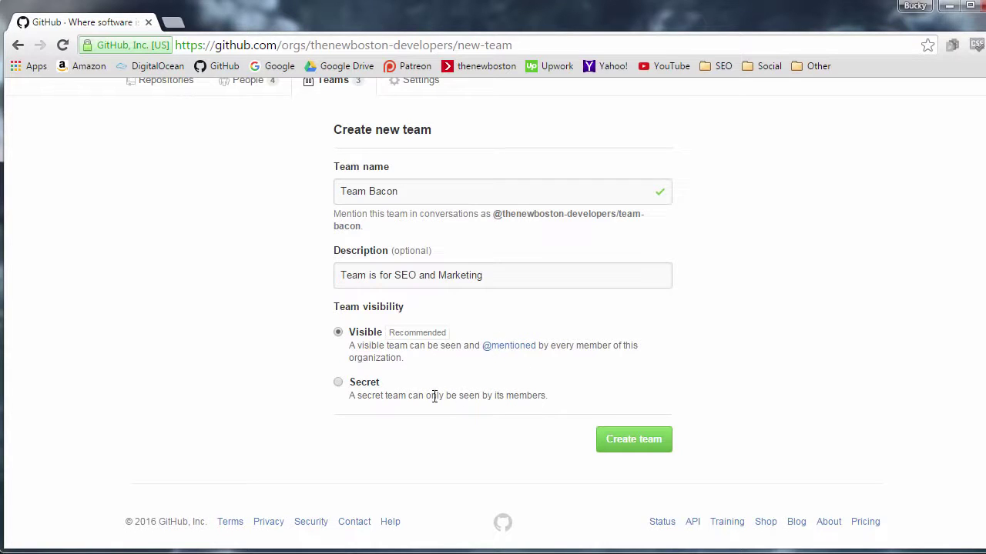
- Examine the team visibility options, especially Secret, and return to the teams overview without creating the team
drag(548, 395, 361, 399)
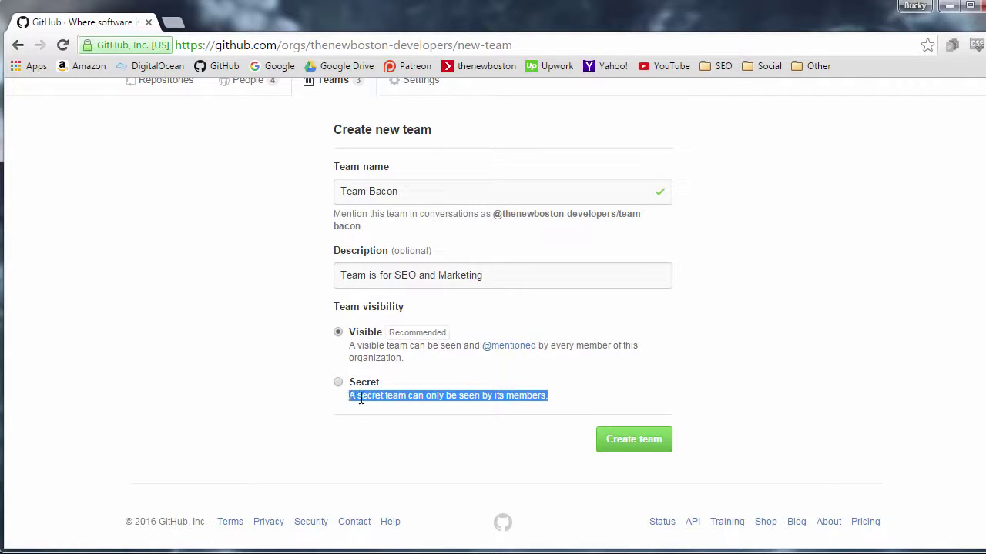
click(364, 398)
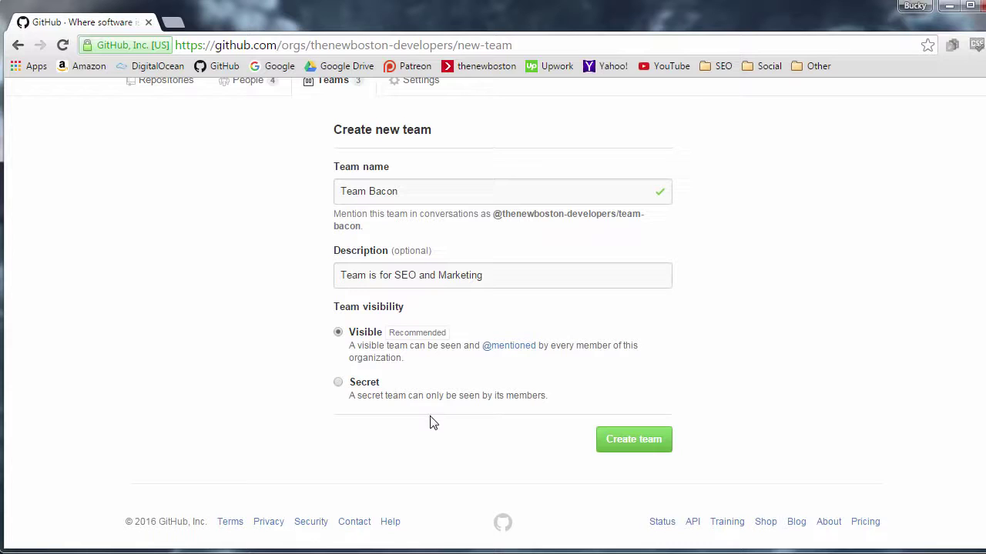
scroll(428, 401, up, 1)
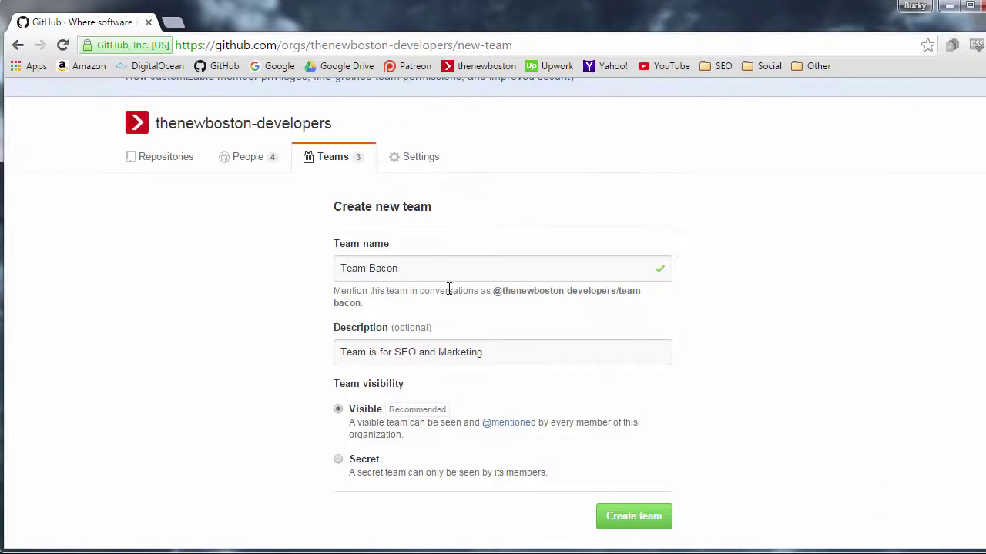
scroll(497, 291, down, 2)
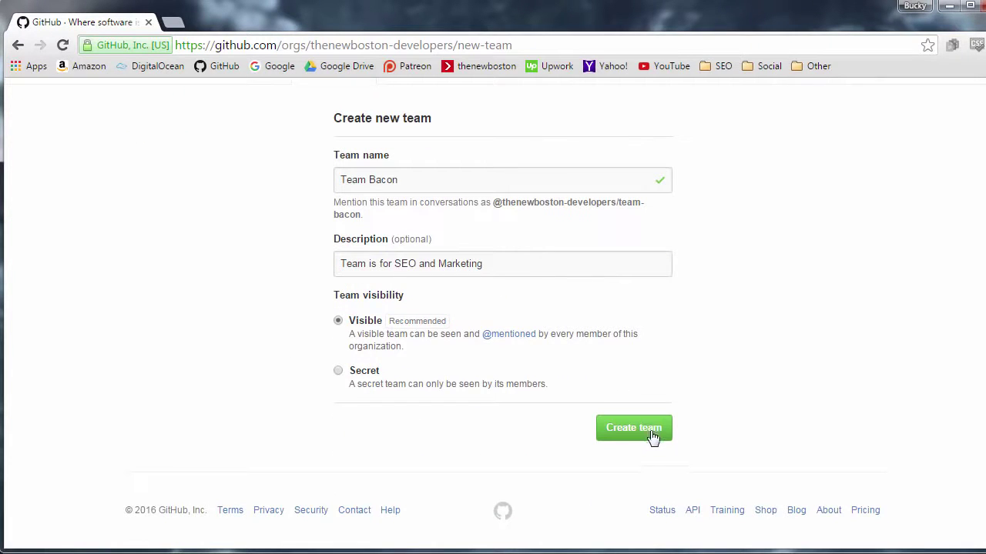
scroll(416, 231, up, 2)
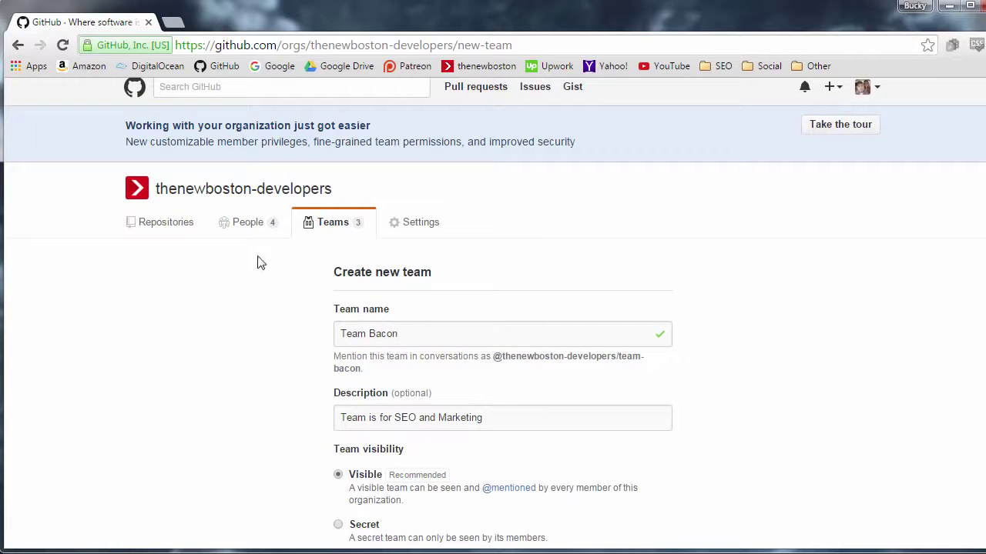
click(325, 227)
- Open the Read Access team and review its members and its repositories
scroll(368, 313, down, 2)
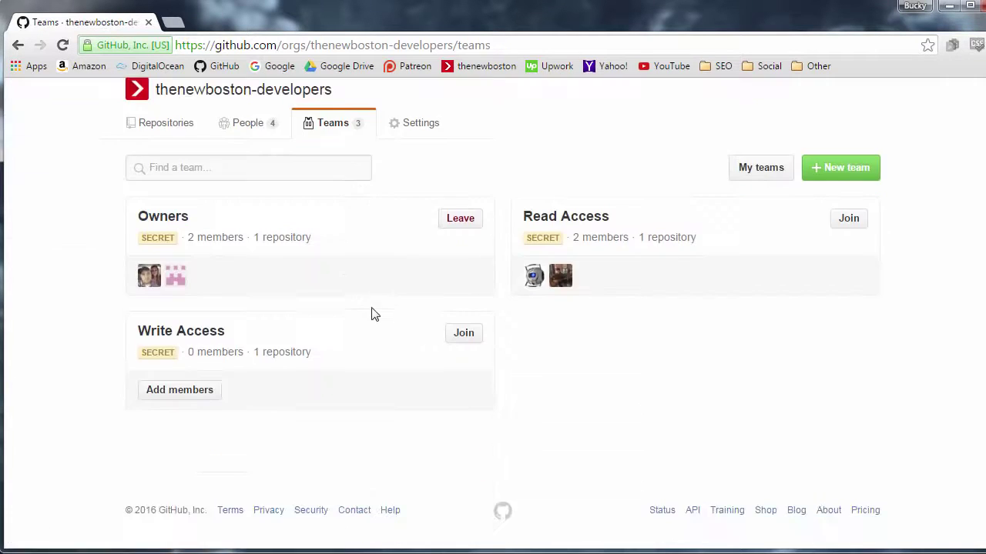
click(558, 219)
scroll(408, 265, down, 1)
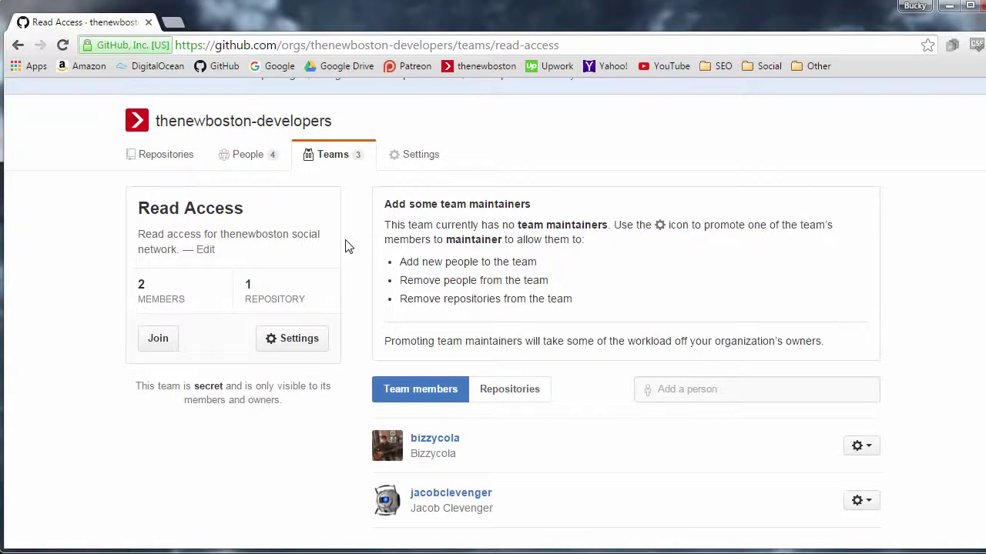
scroll(348, 247, down, 1)
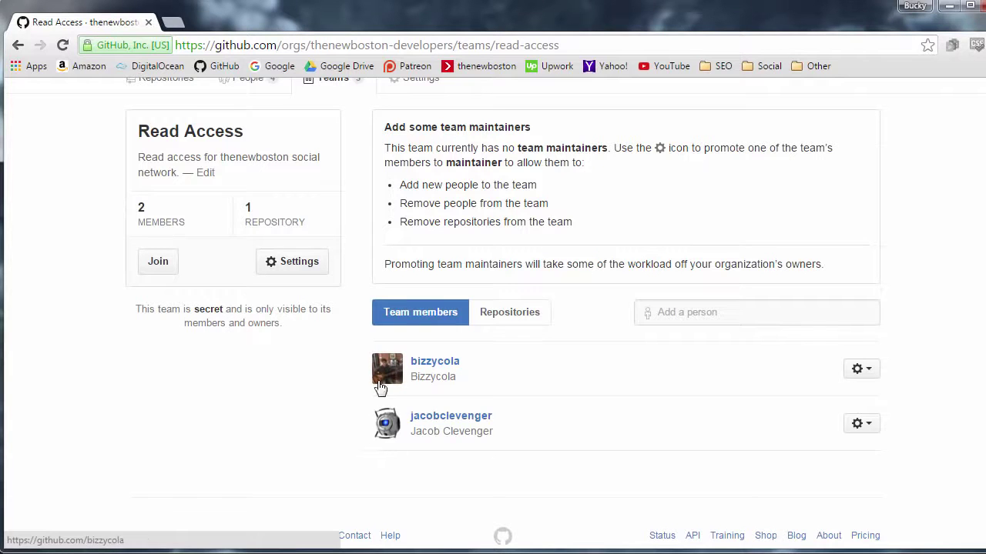
click(507, 327)
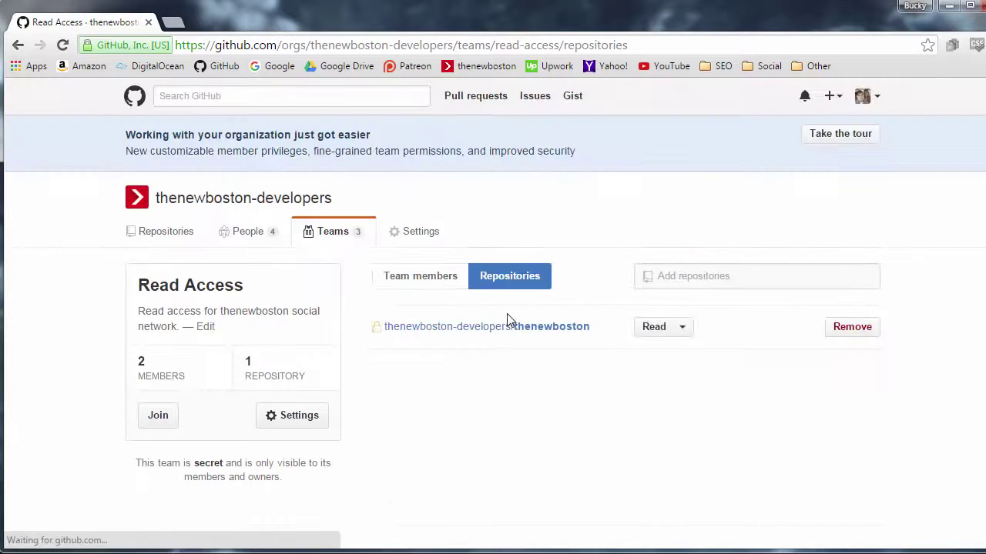
scroll(508, 312, down, 1)
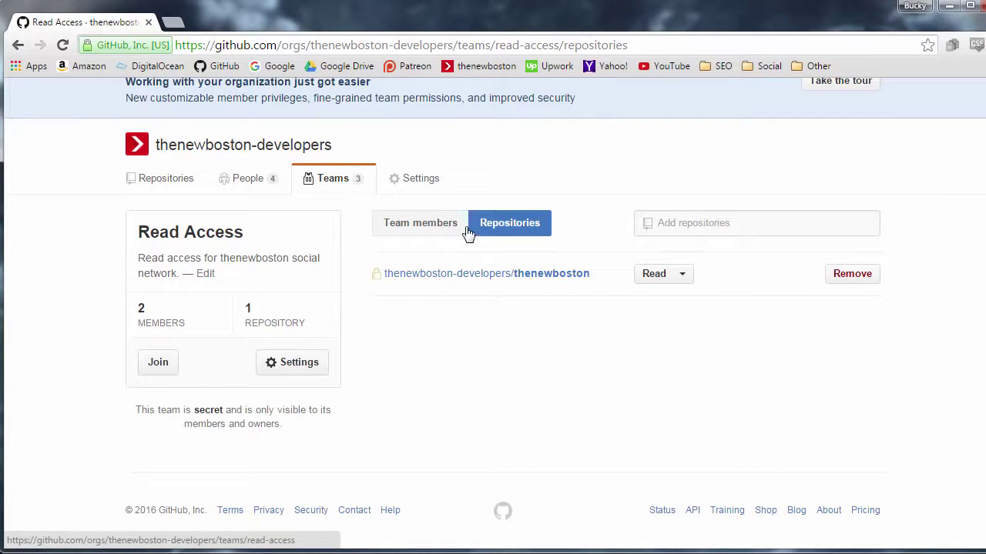
click(432, 225)
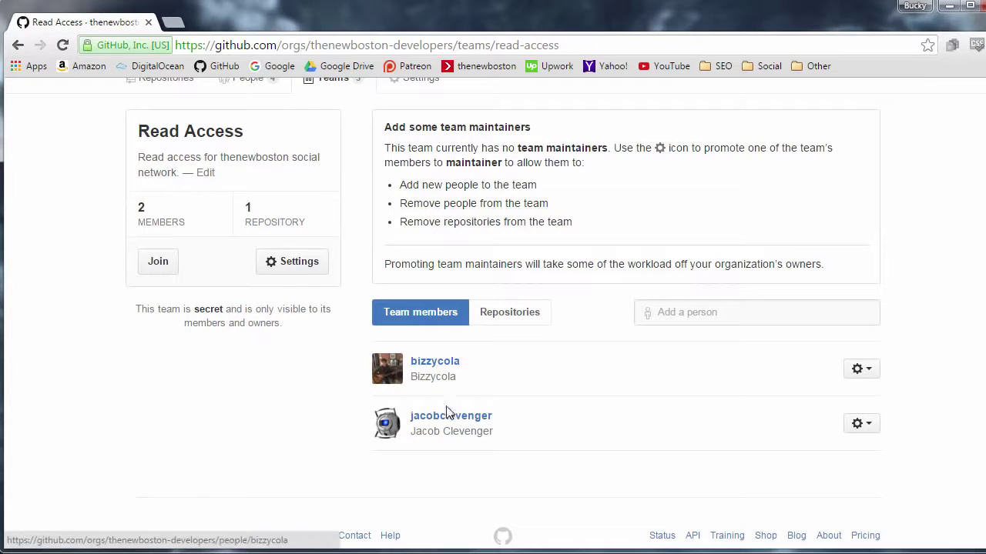
- Examine the permission levels offered for the thenewboston repository in the Read Access team without changing the level
click(501, 317)
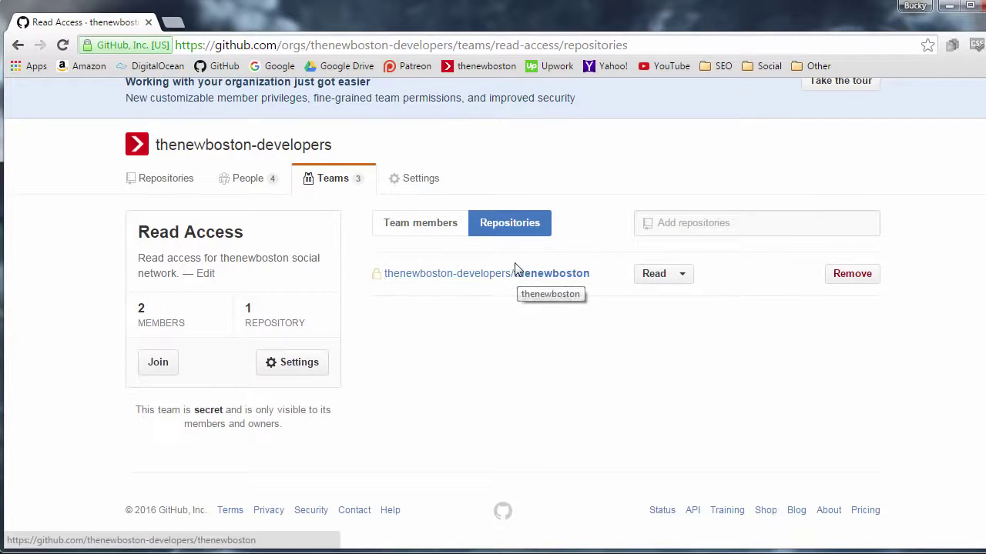
click(681, 279)
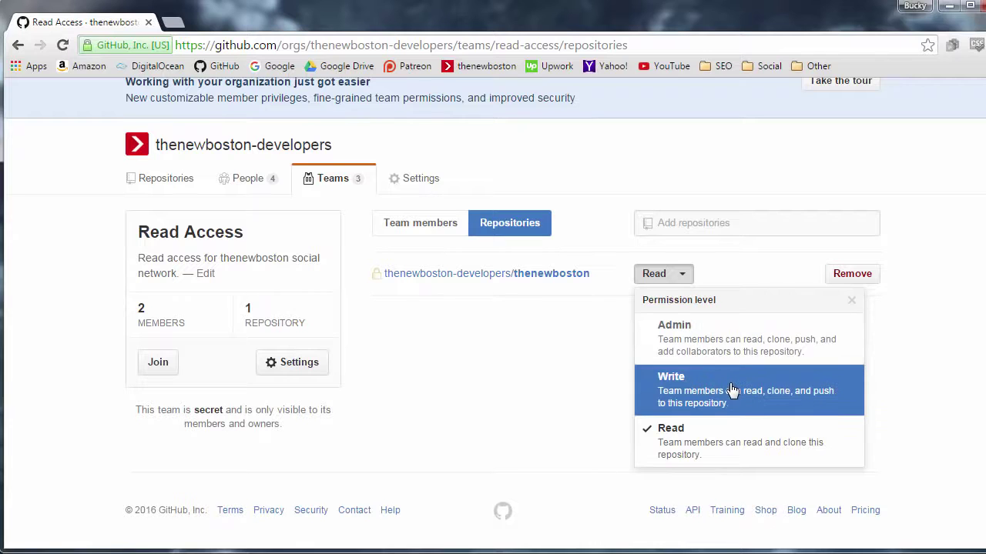
click(449, 366)
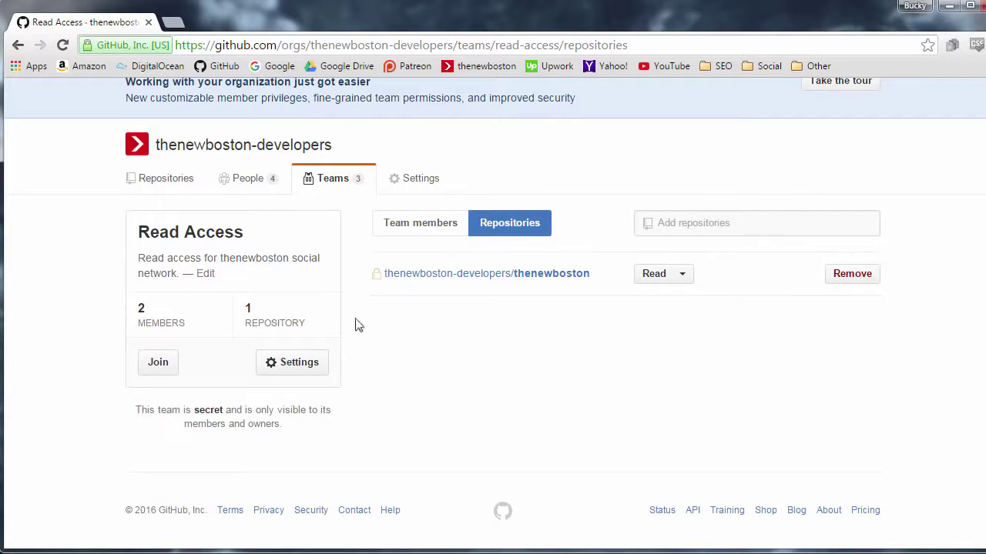
- Search for a repository starting with "S" to add to the Read Access team, and clear the search without adding one
click(703, 223)
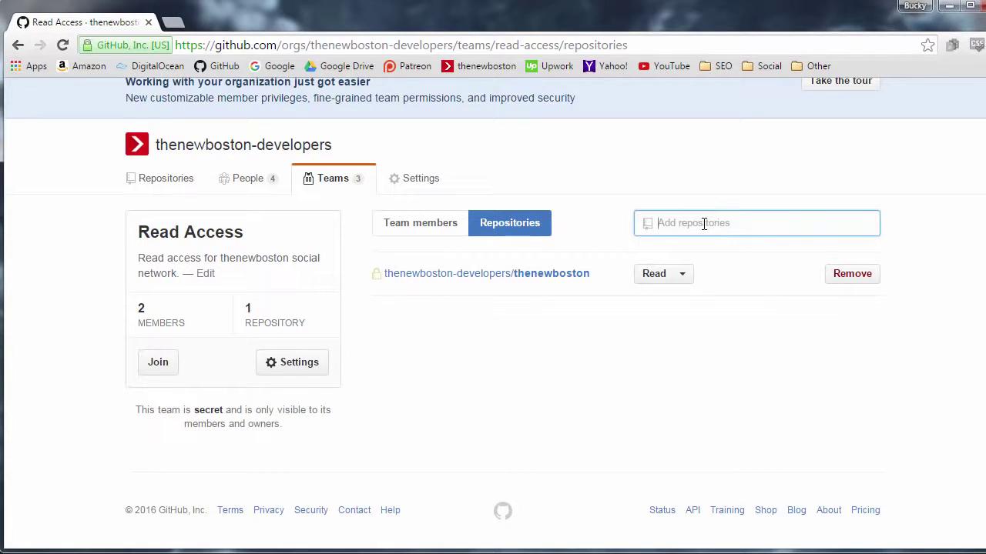
text(S)
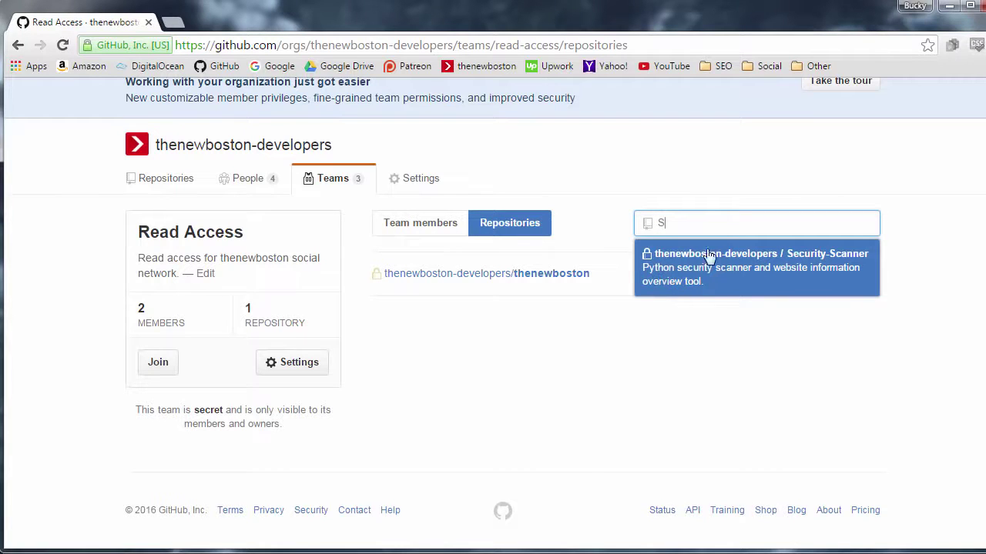
drag(687, 223, 617, 223)
key(BackSpace)
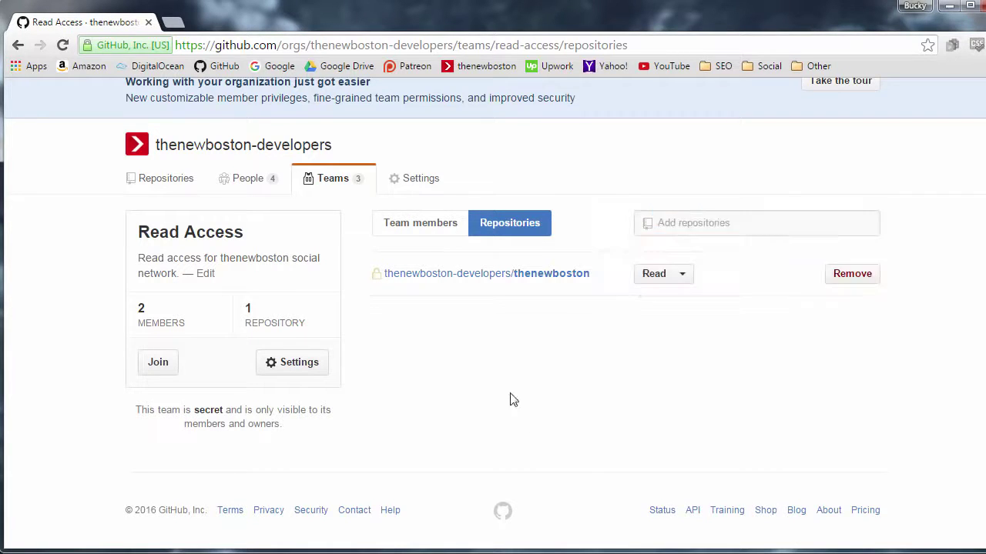
- Review the organization's repositories, member list and teams overview in turn, ending on the organization's main page
click(220, 146)
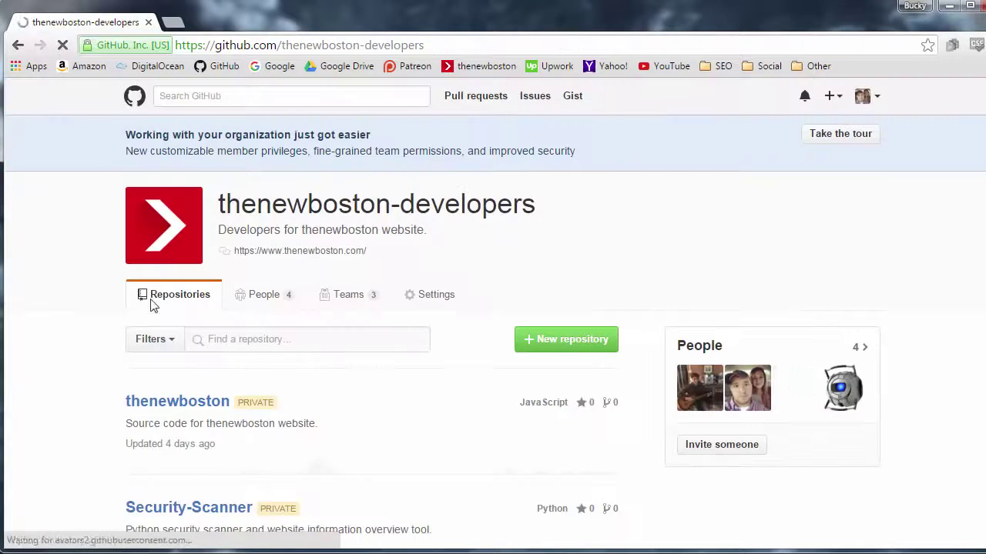
scroll(62, 285, down, 2)
scroll(61, 285, up, 2)
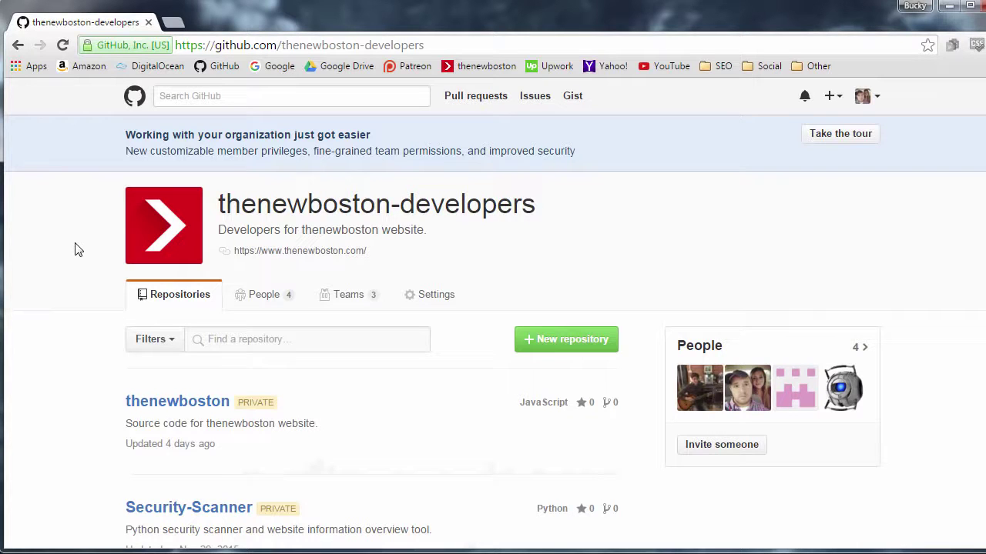
click(253, 295)
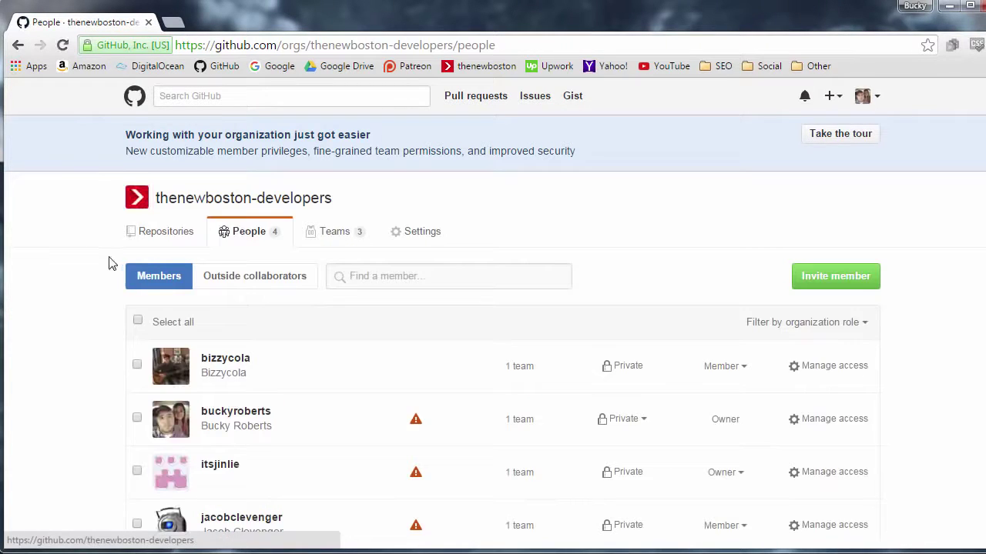
scroll(104, 265, down, 2)
scroll(70, 293, up, 2)
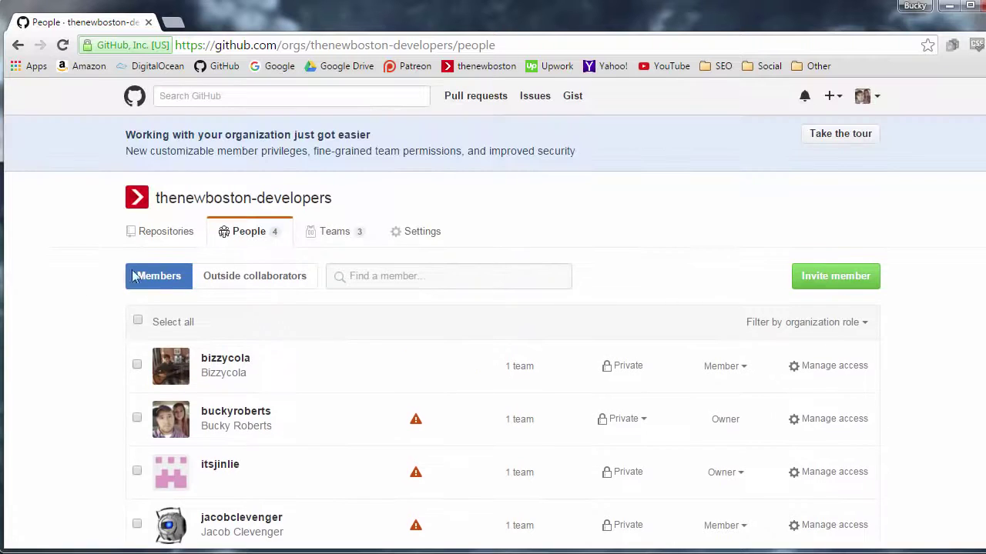
click(333, 234)
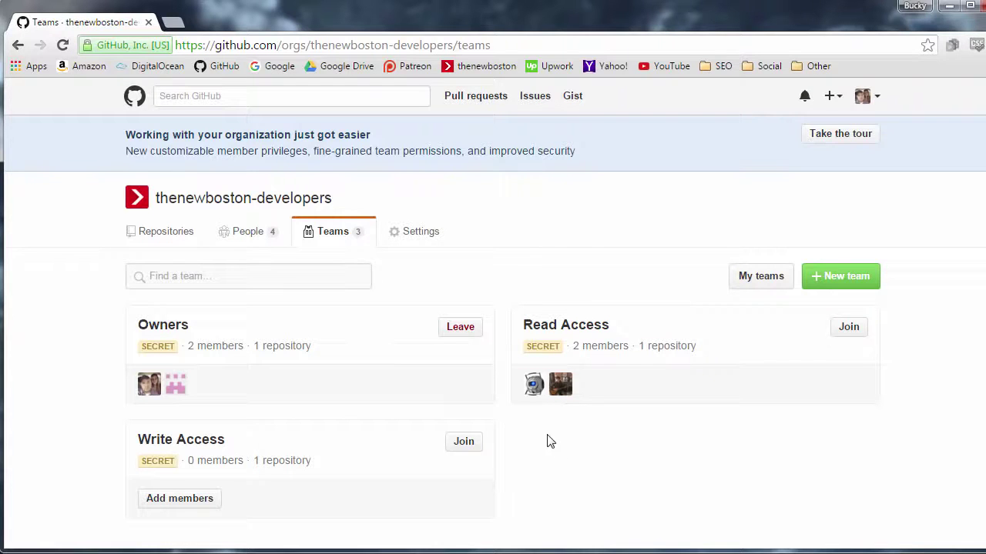
click(243, 198)
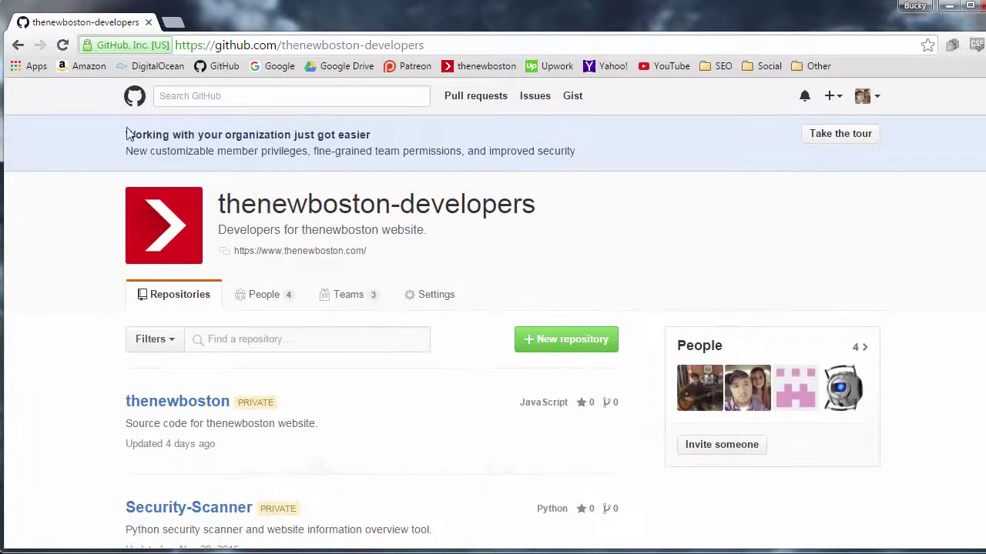